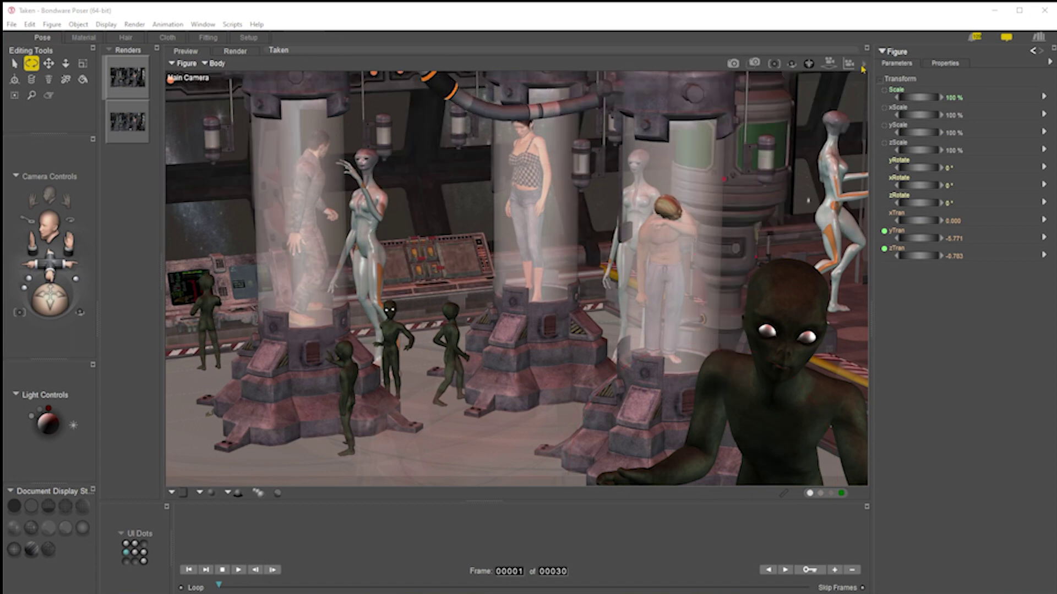
click(235, 50)
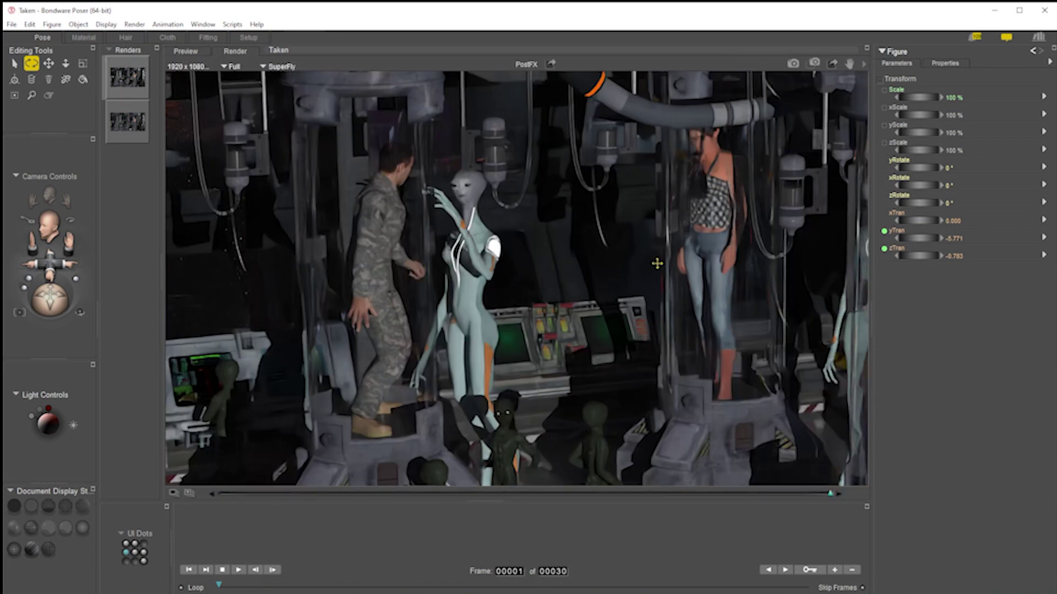
mouse_move(786, 273)
mouse_down()
mouse_move(502, 356)
mouse_move(561, 141)
mouse_up()
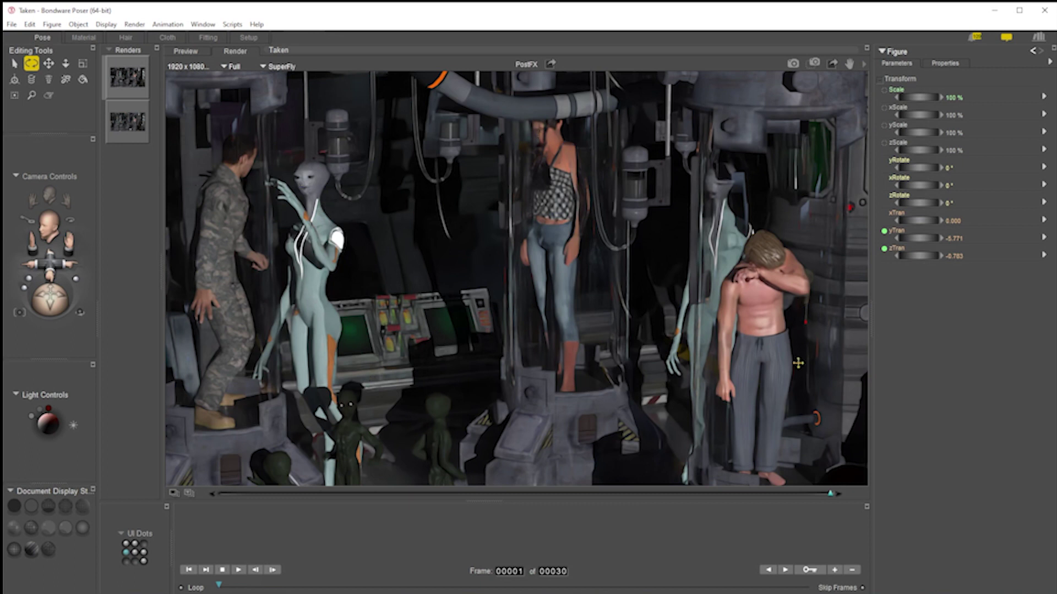
drag(793, 215, 522, 245)
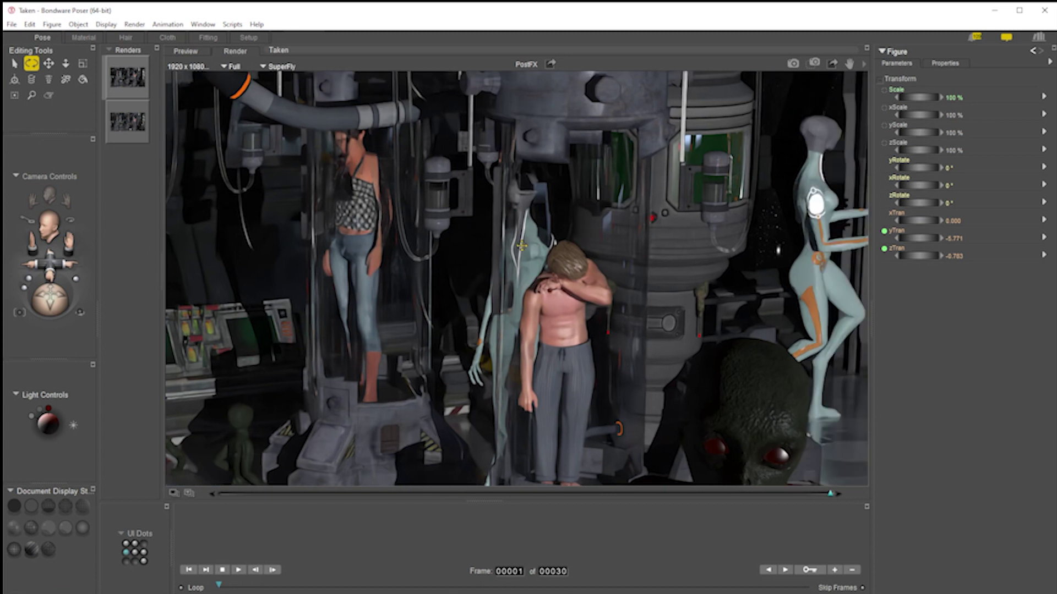
- Review the SuperFly Render Settings and their PostFX options, then close both dialogs
click(866, 67)
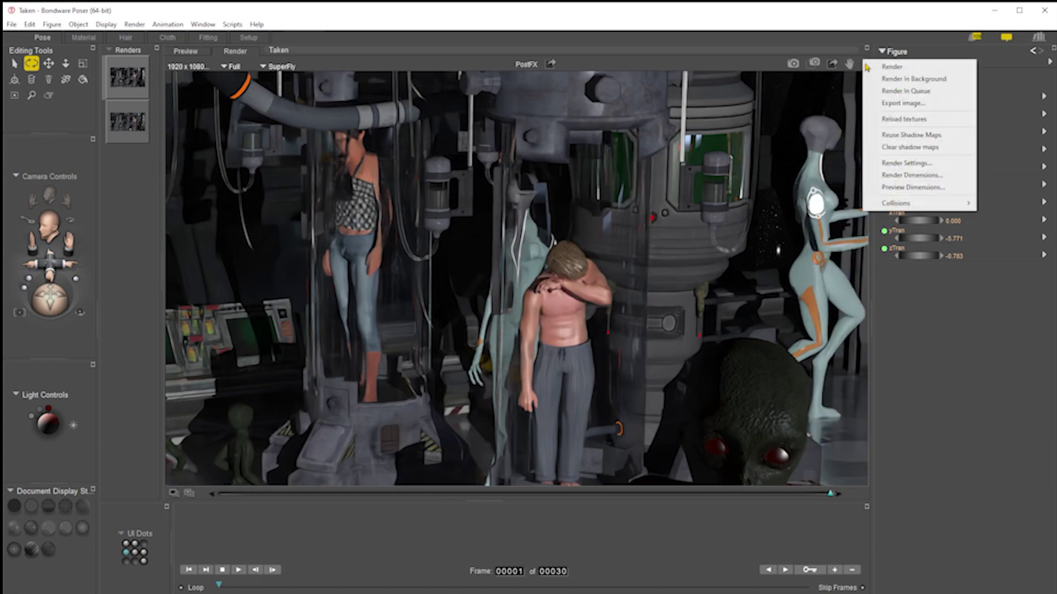
click(909, 163)
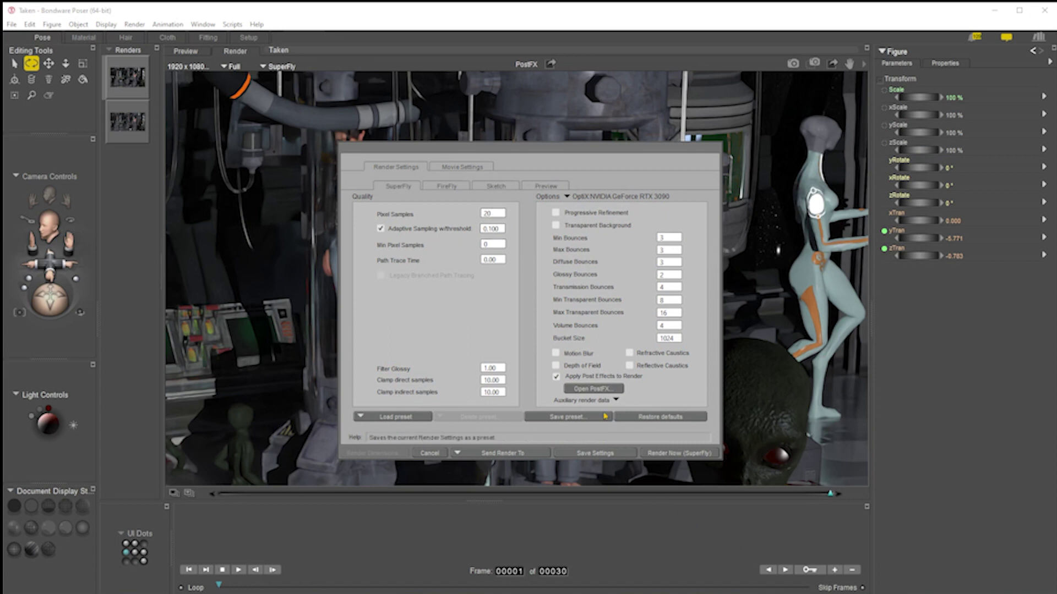
click(603, 392)
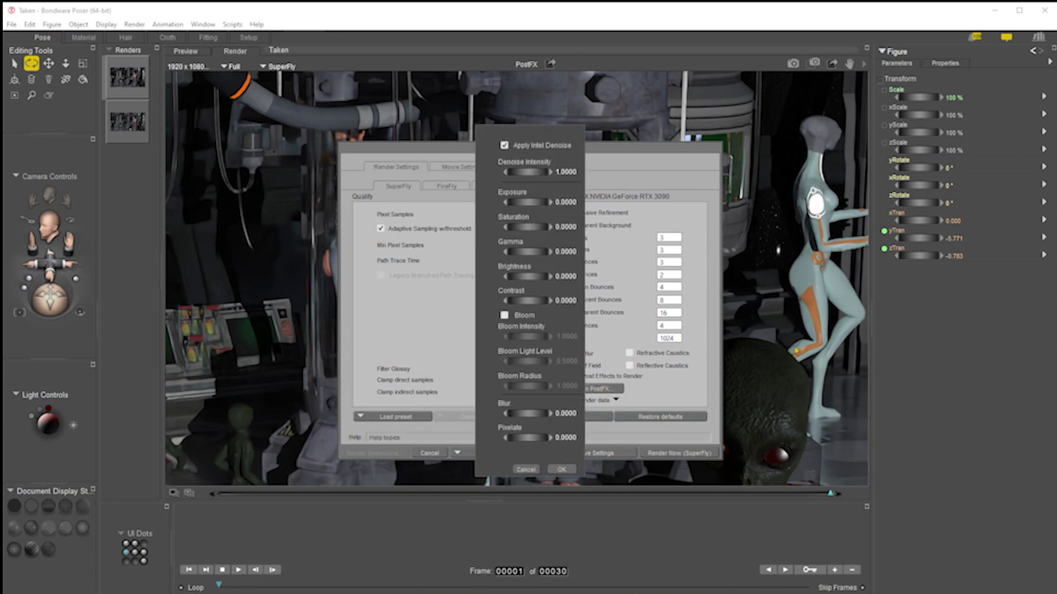
click(561, 470)
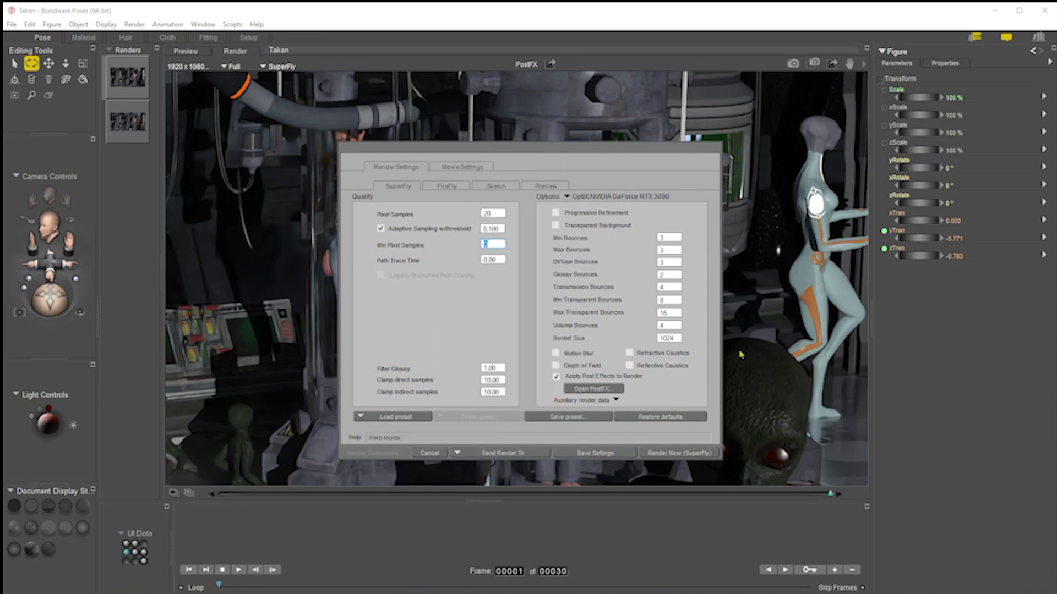
click(679, 453)
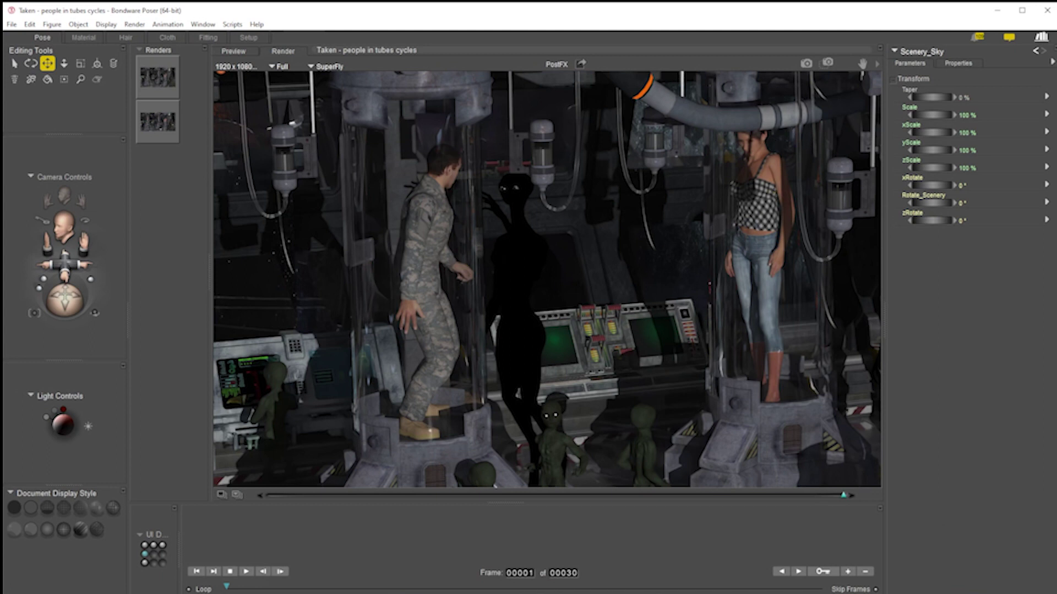
click(876, 65)
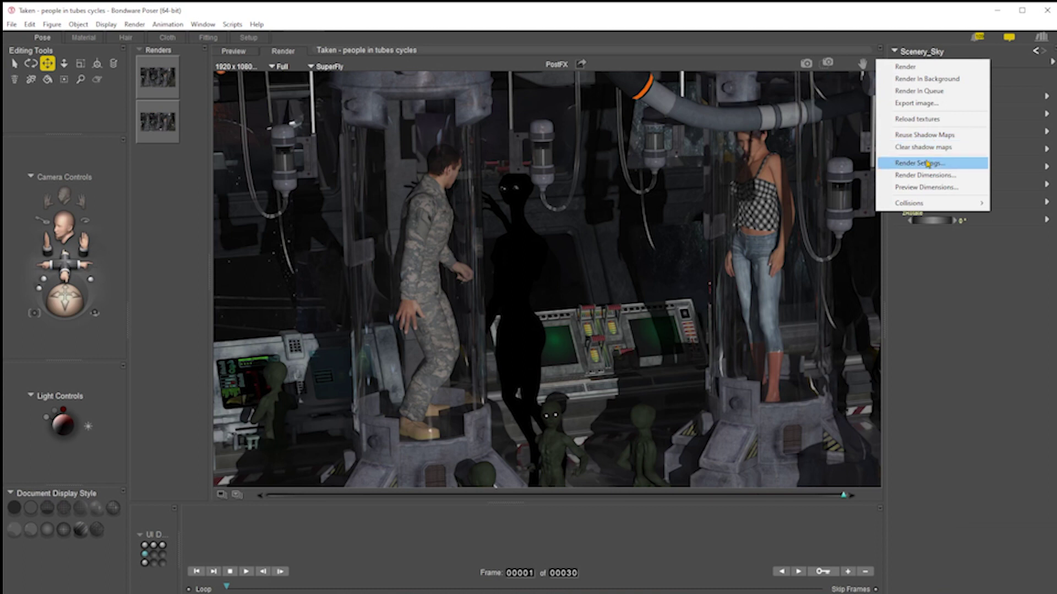
click(926, 164)
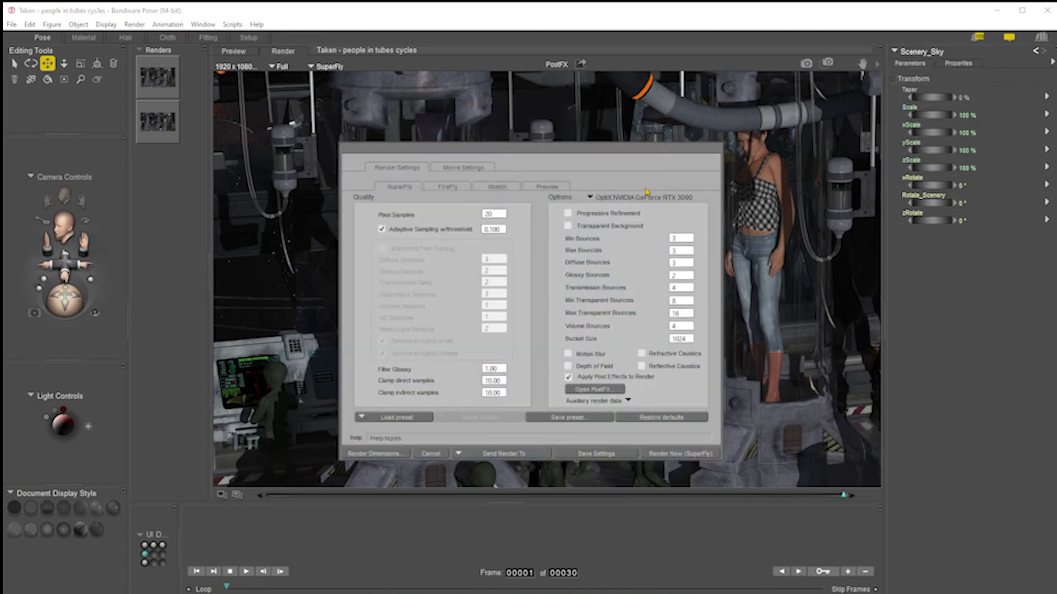
click(597, 391)
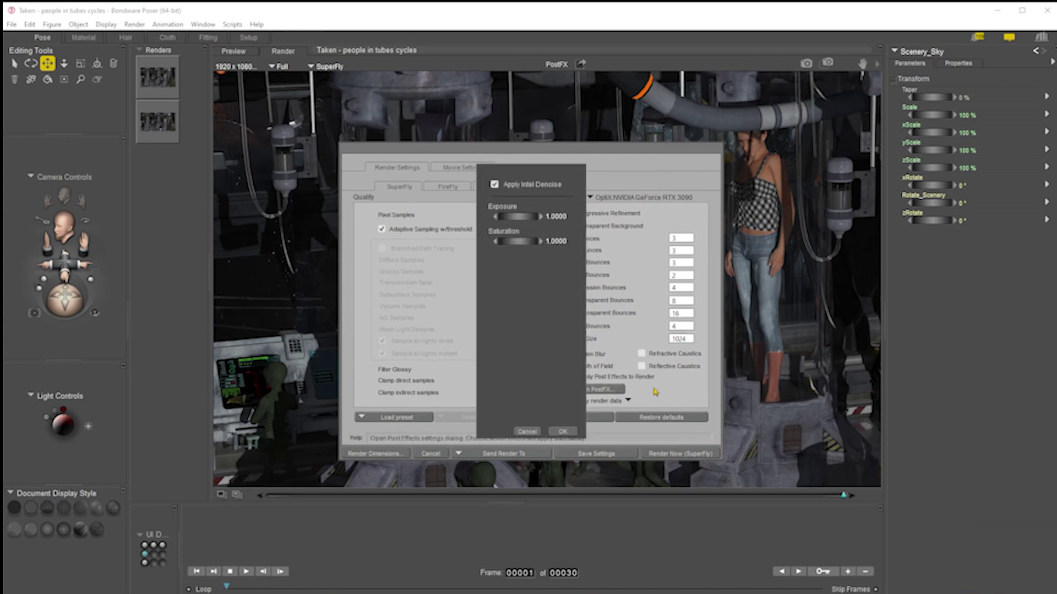
click(537, 432)
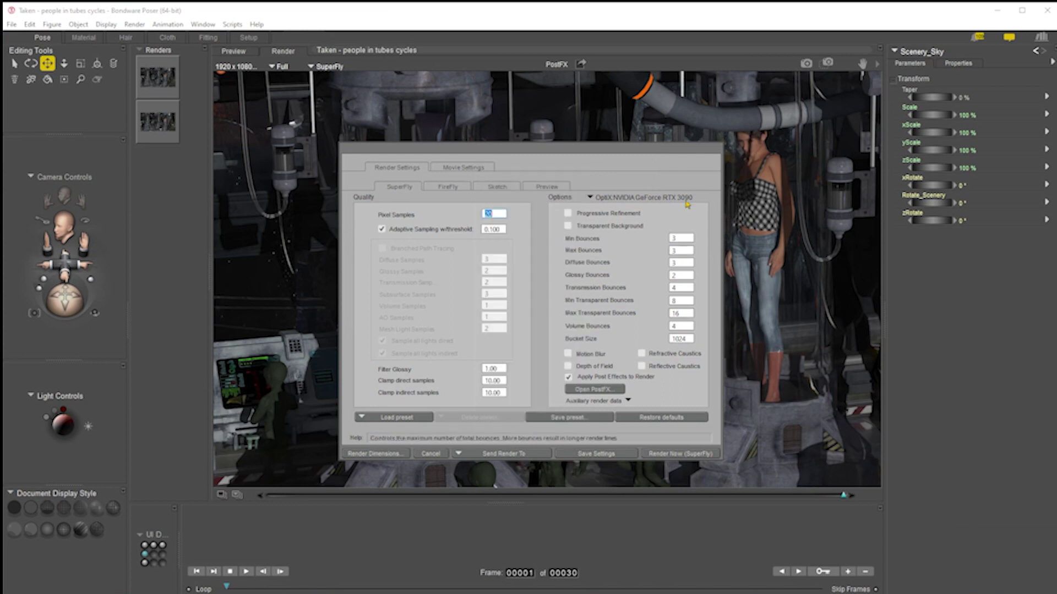
click(431, 454)
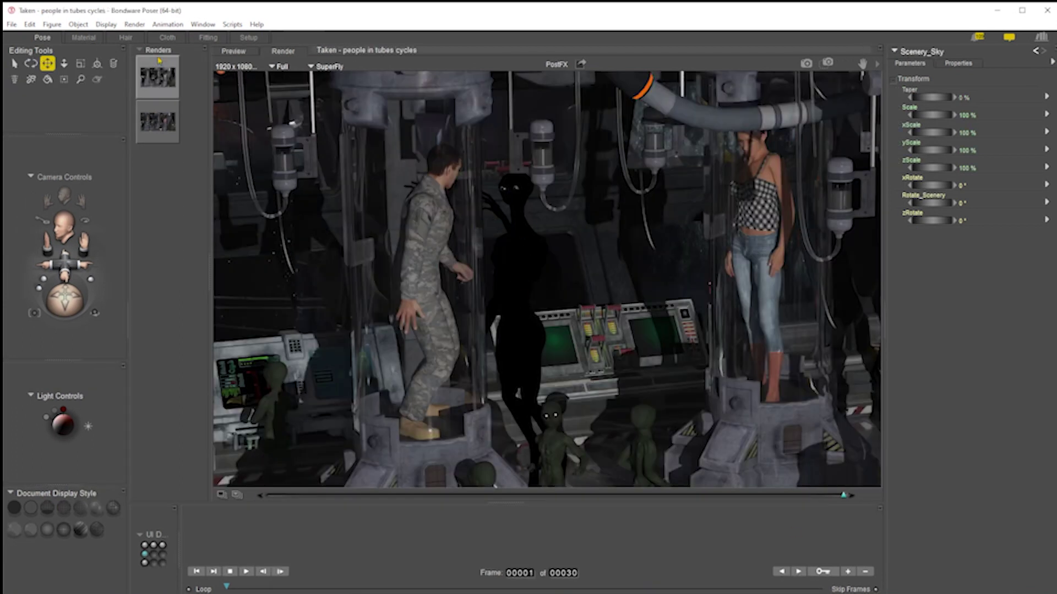
- In the Material room, move FemaSu 1's face Image_Map node upper right and Ambient_Occlusion left
click(84, 38)
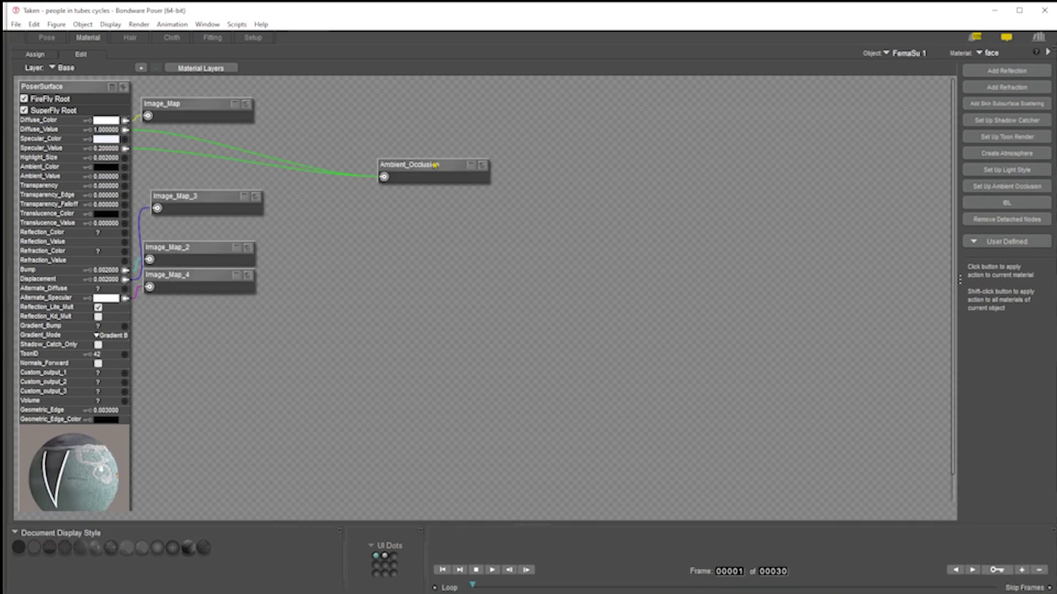
click(248, 107)
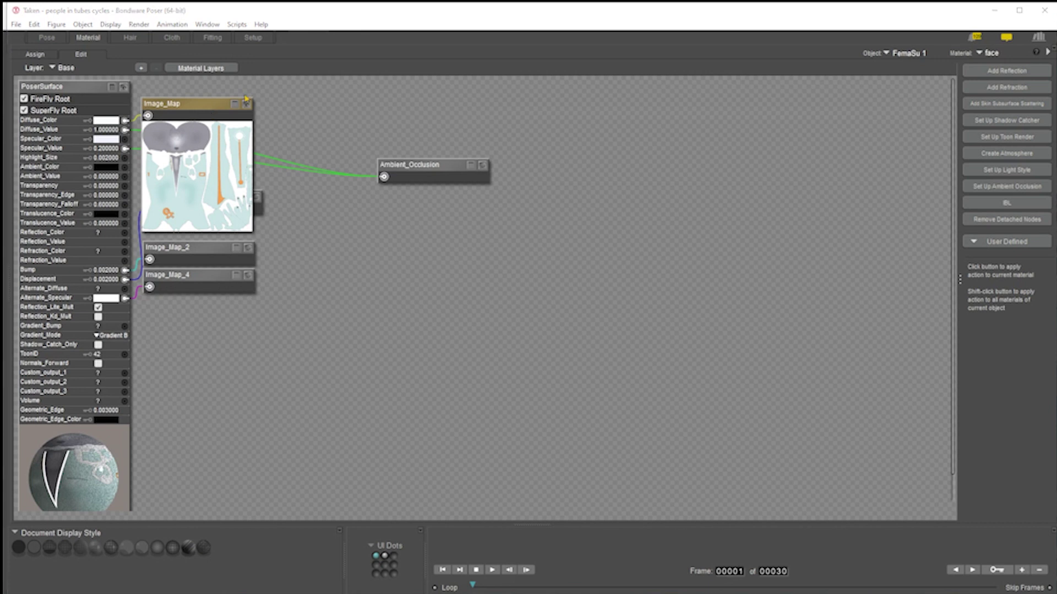
drag(228, 106, 747, 98)
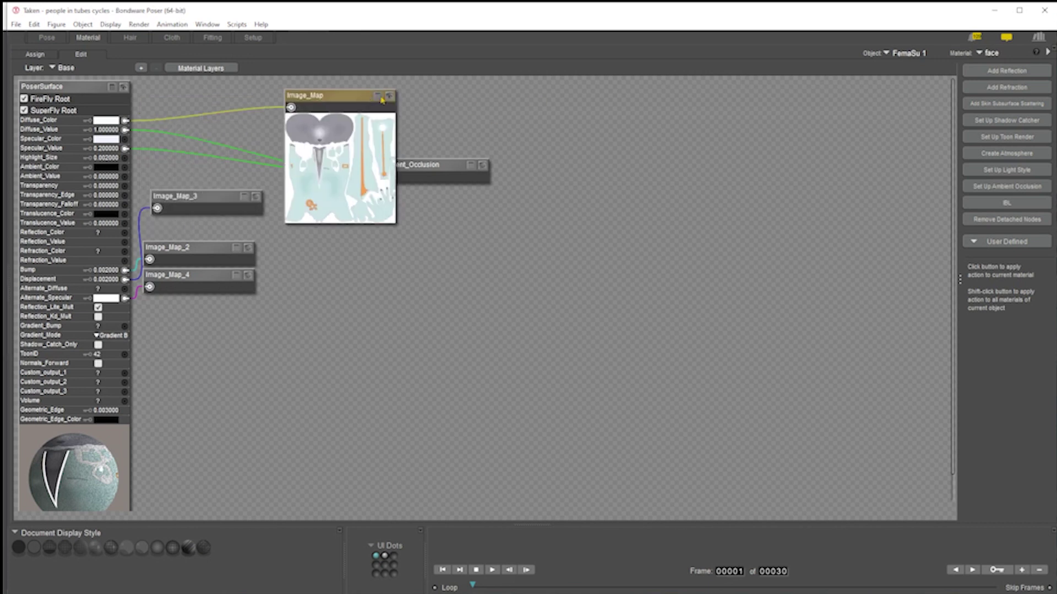
click(444, 168)
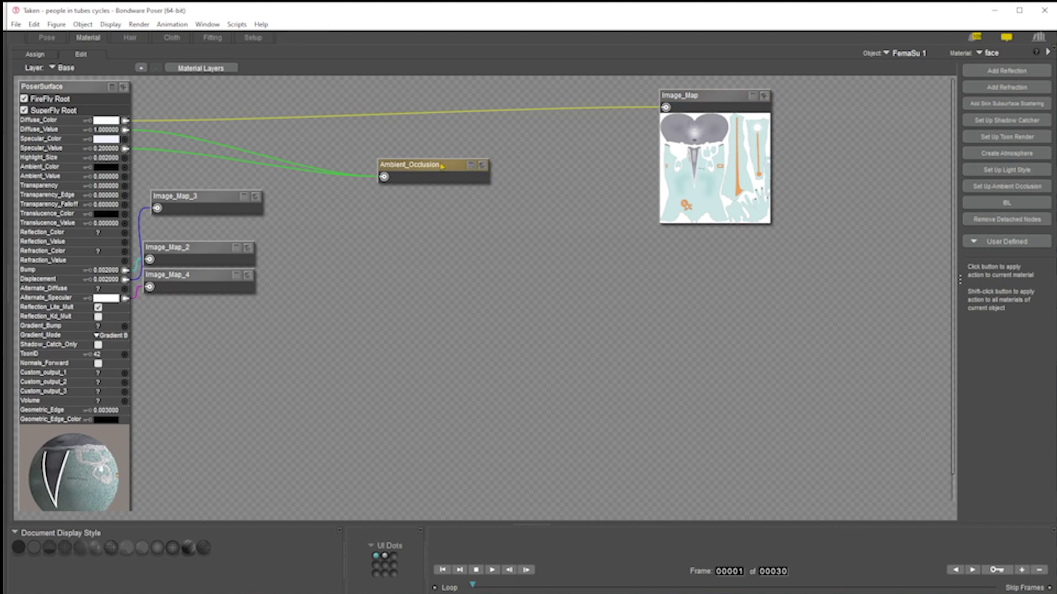
drag(440, 168, 249, 138)
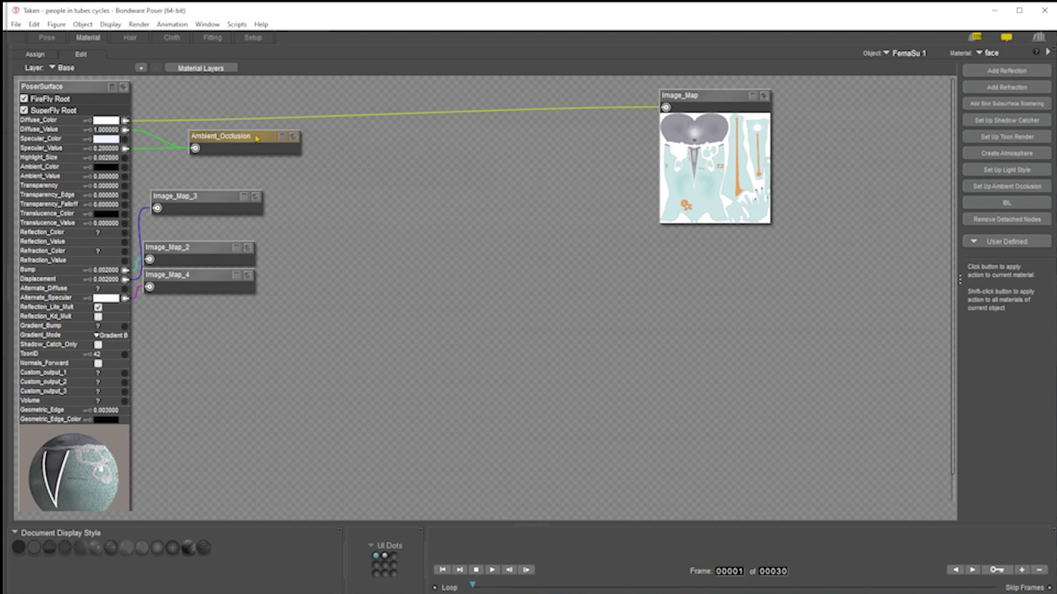
- Show the first saved SuperFly render in the Pose room and pan across the tubes
click(47, 38)
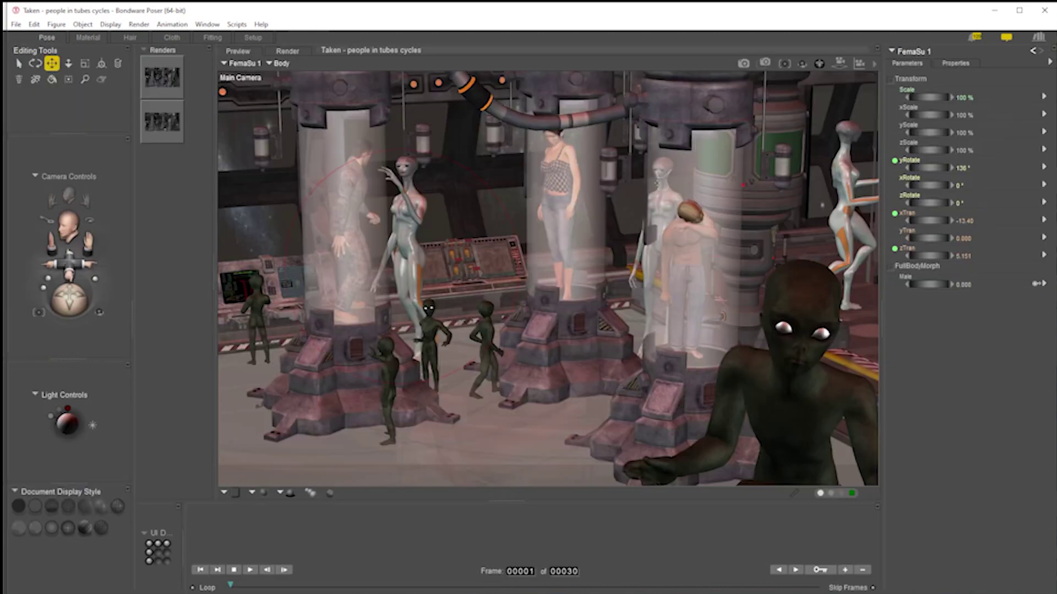
click(162, 79)
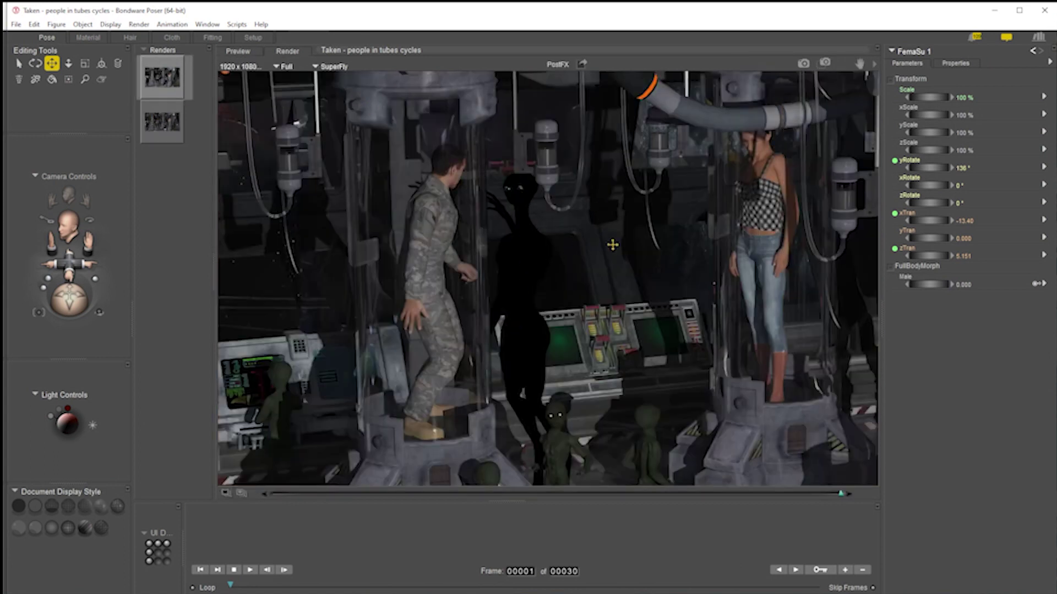
mouse_move(720, 290)
mouse_down()
mouse_move(382, 312)
mouse_move(364, 205)
mouse_up()
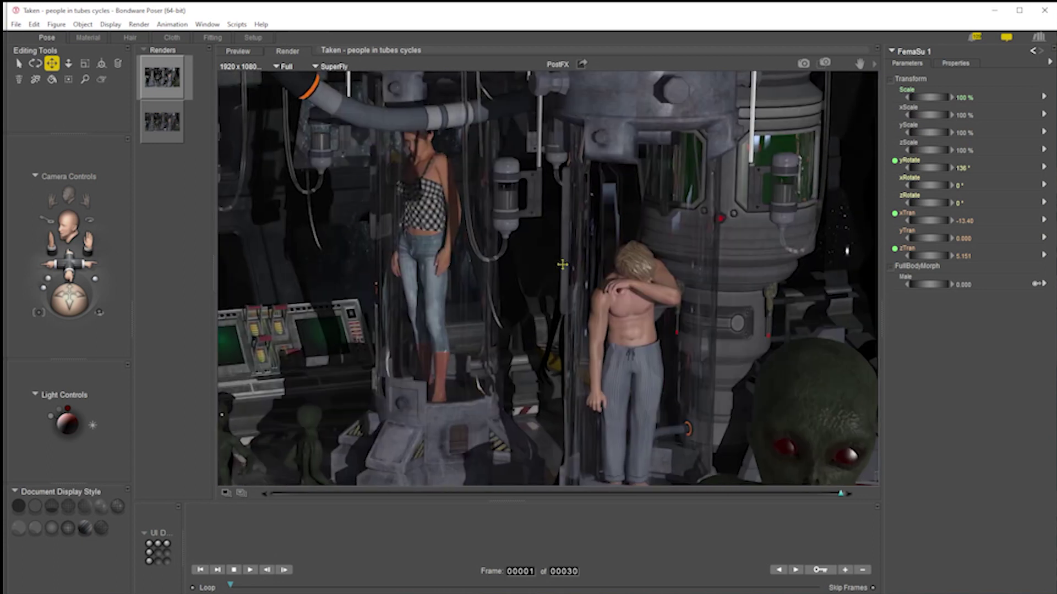
drag(363, 204, 828, 215)
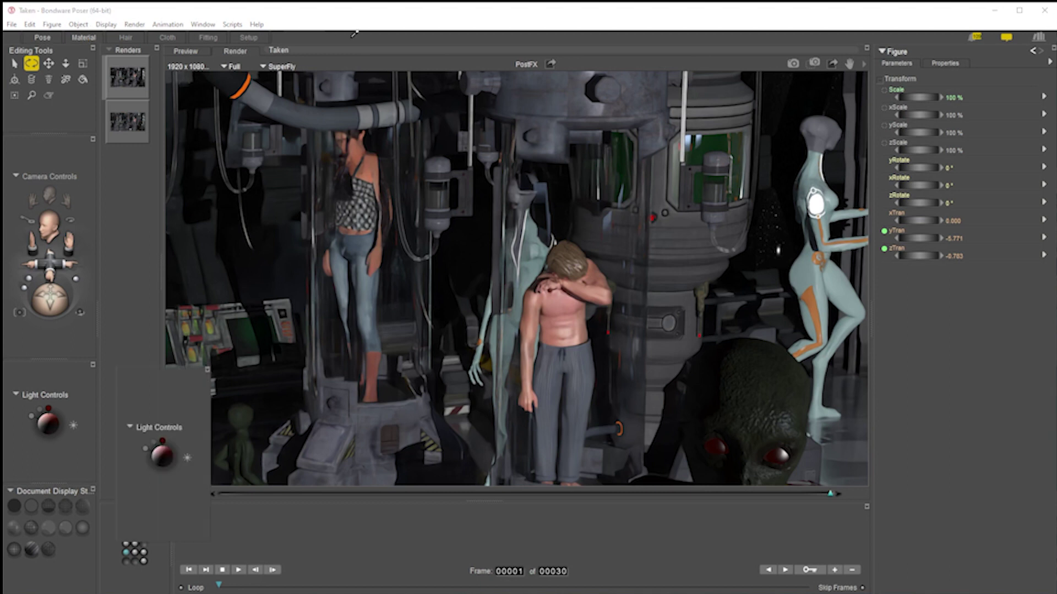
- Drag FemaSu 2's carcass Ambient_Occlusion node right, away from the image maps, then return to Pose
click(84, 37)
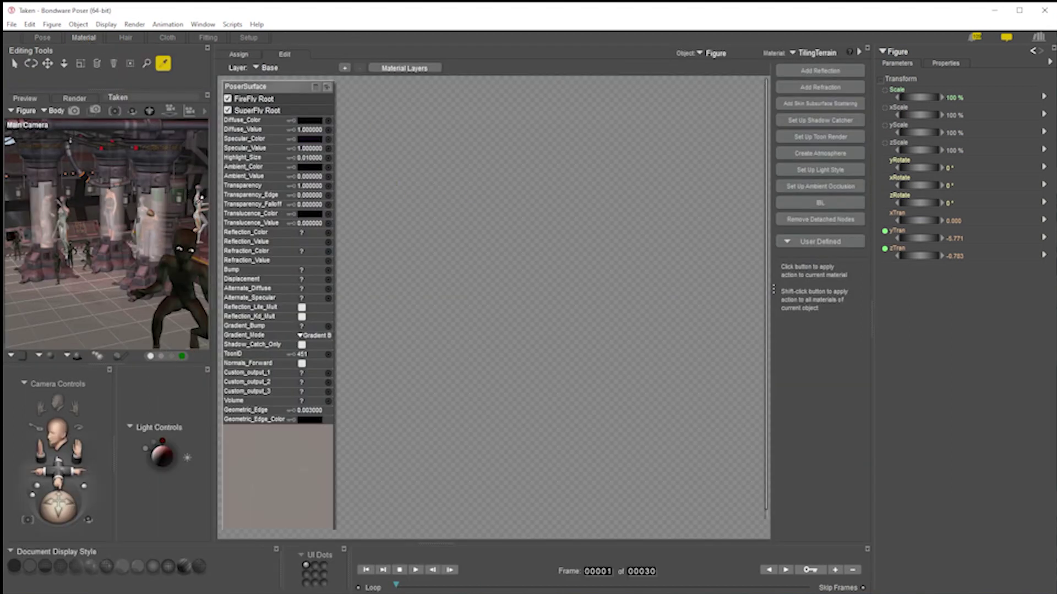
click(361, 105)
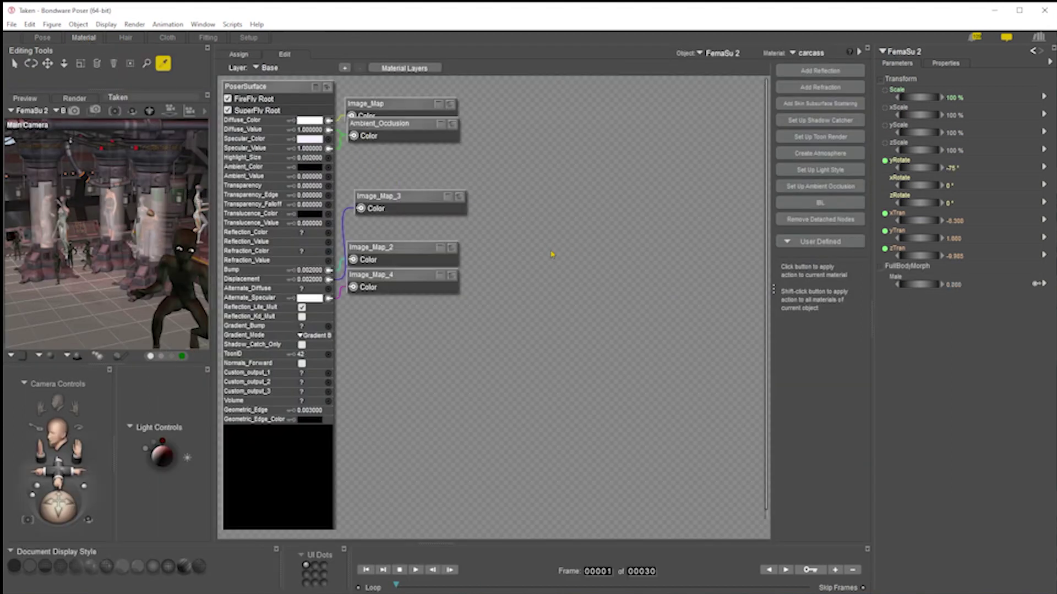
drag(410, 125, 612, 130)
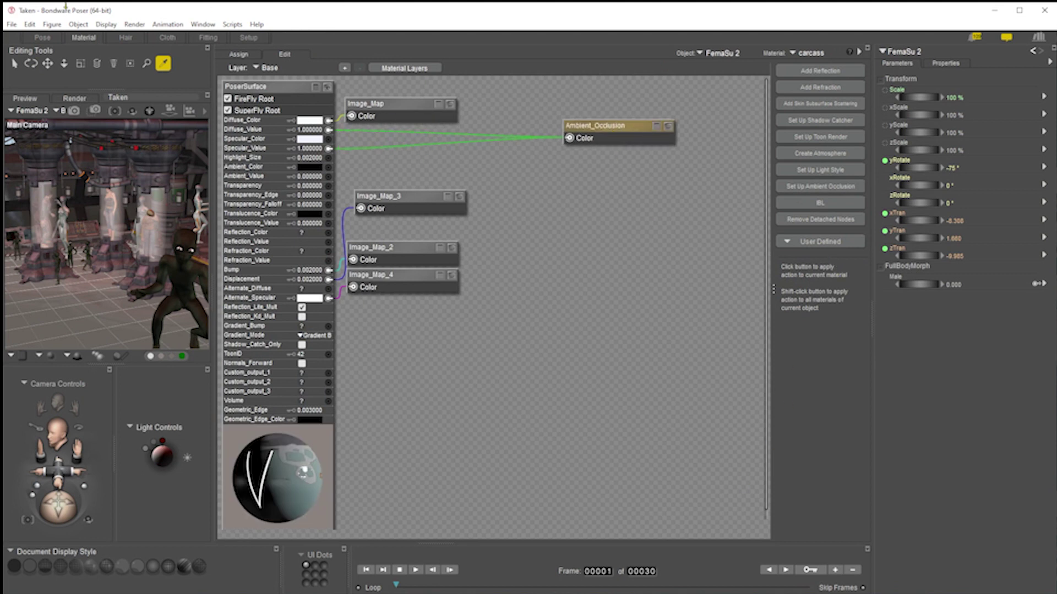
click(43, 37)
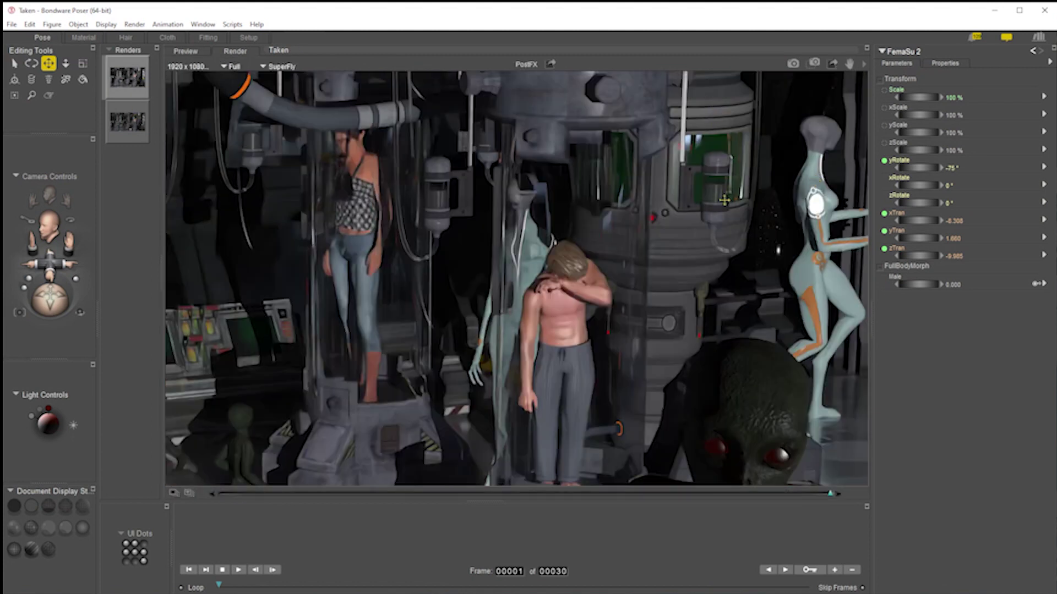
drag(434, 240, 641, 298)
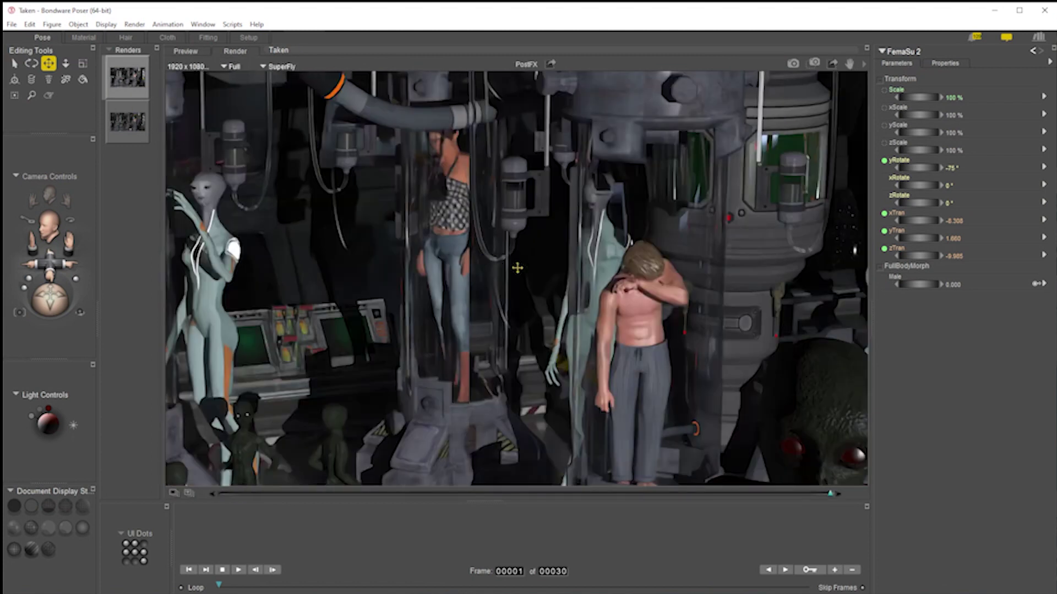
drag(685, 298, 742, 307)
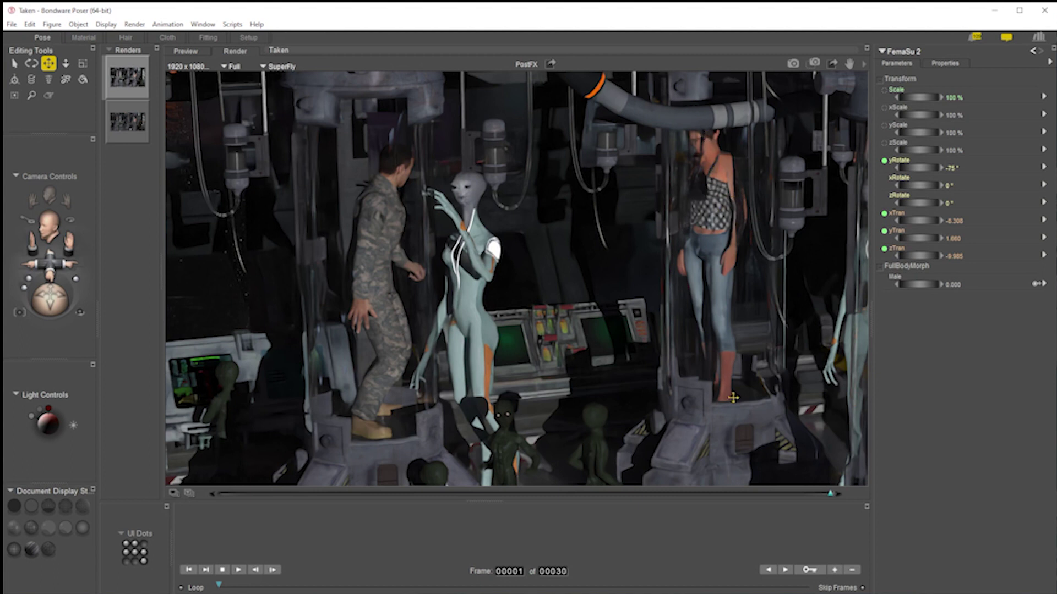
- Change SuperFly Pixel Samples to 60 in Render Settings and save the settings
click(864, 64)
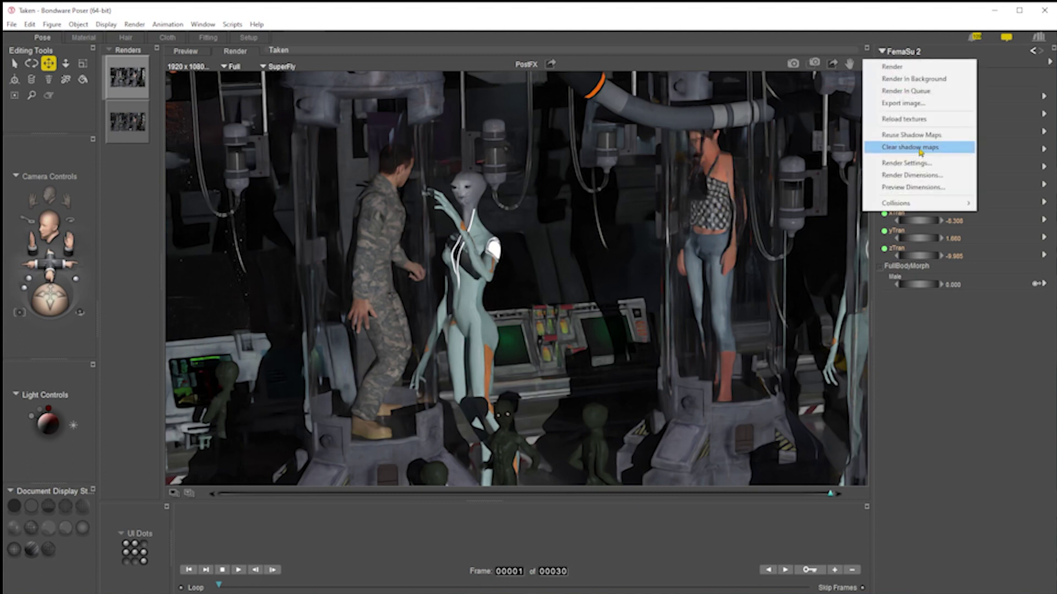
click(916, 164)
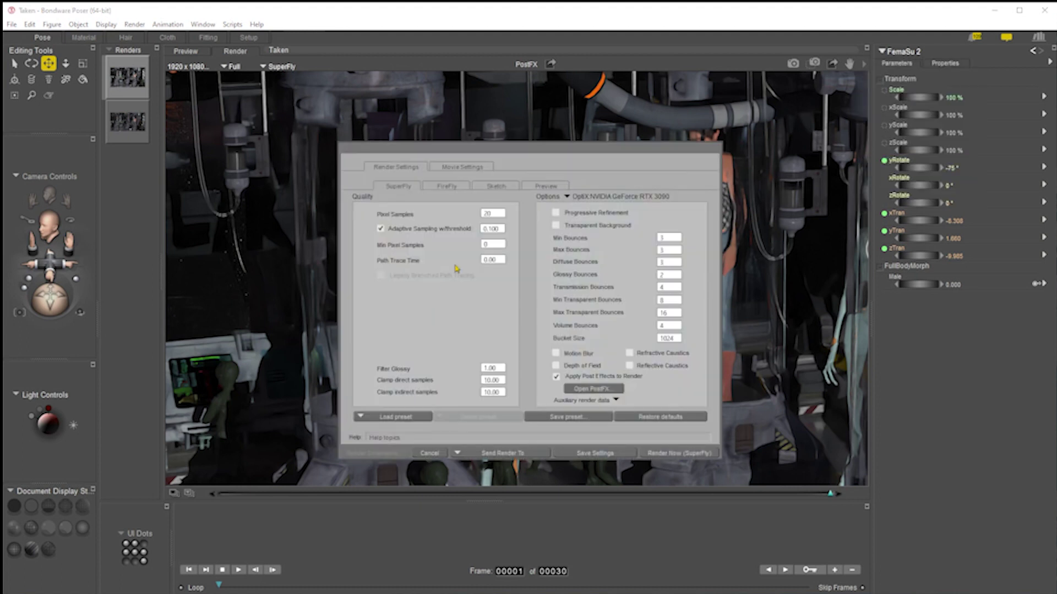
double_click(488, 213)
text(50)
click(595, 453)
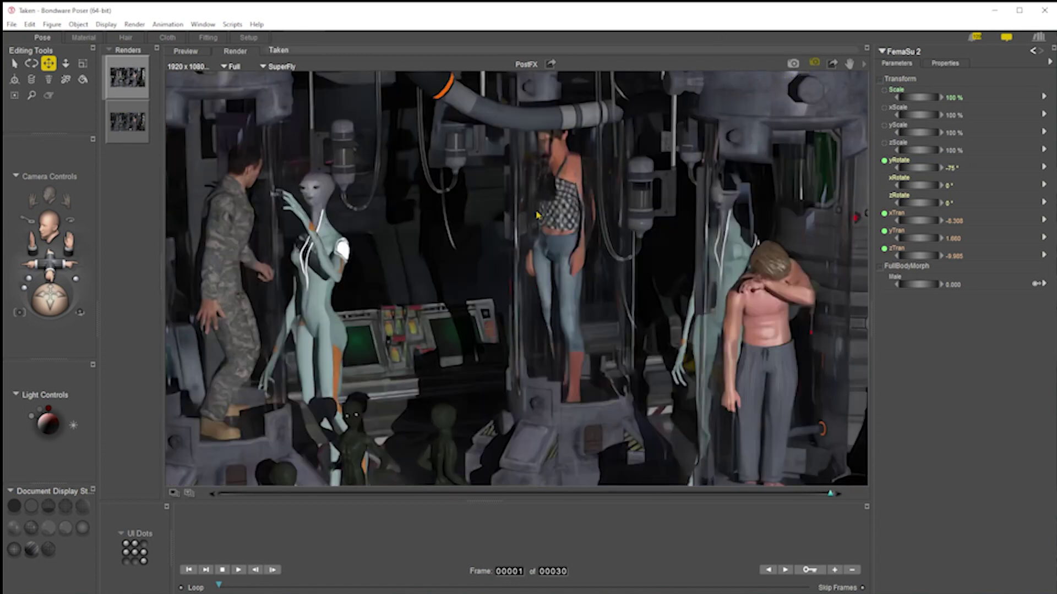
- Draw an area-render rectangle around the woman in the middle tube
drag(512, 222, 602, 101)
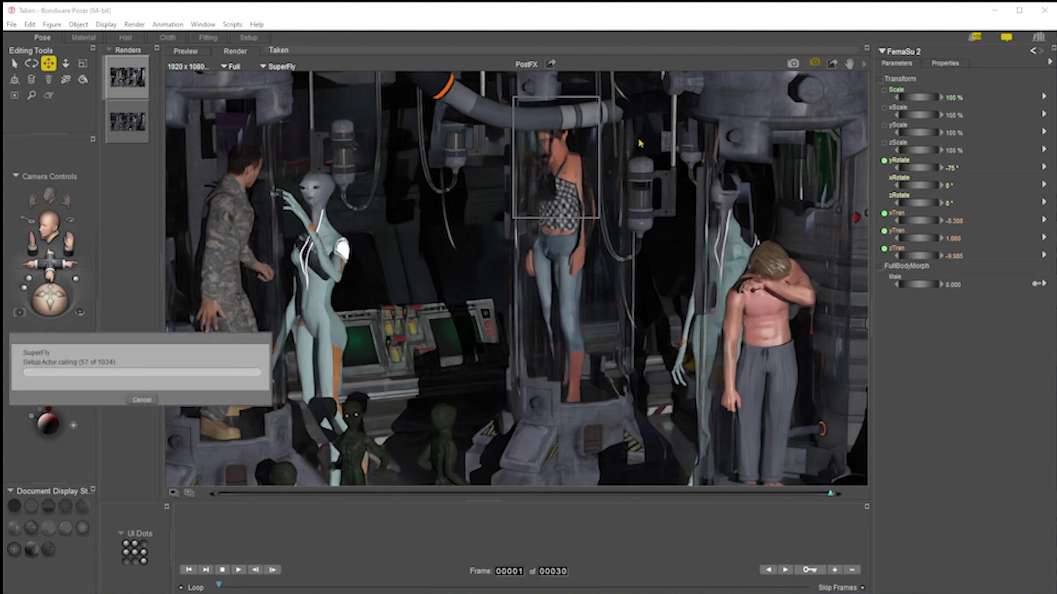